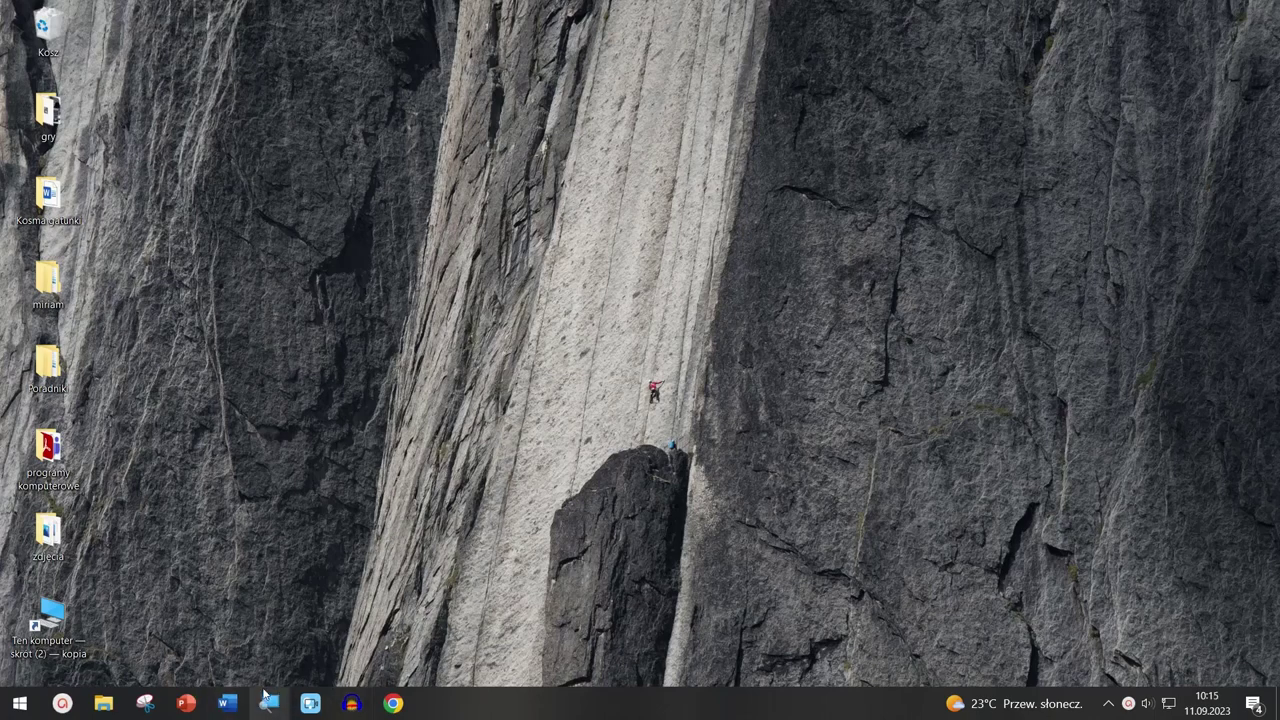
Step: Launch PowerPoint and show the Nowy page with Pusta prezentacja and themes like Madison and Berlin
left_click(190, 702)
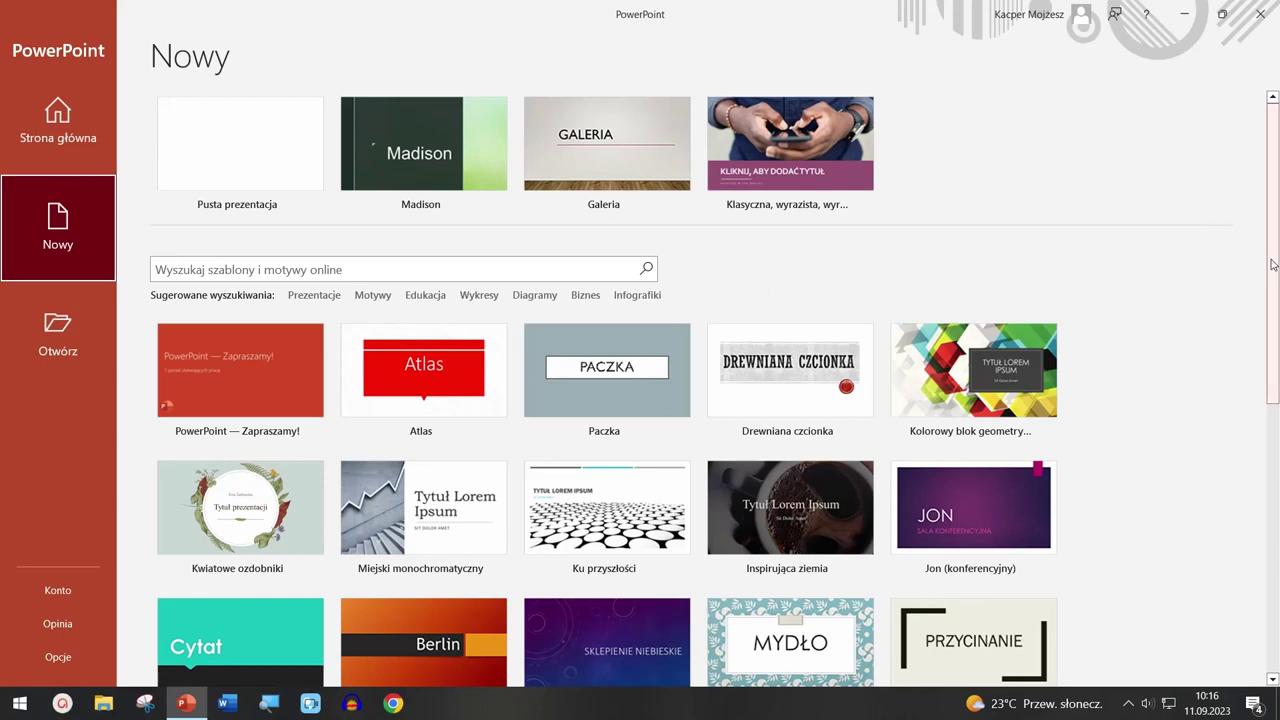
mouse_move(1273, 264)
left_mouse_down()
mouse_move(1276, 525)
mouse_move(1223, 571)
left_mouse_up()
Step: Search the online templates for 'Projekt szkolny' to list school-project templates
scroll(1203, 489, "up", 2)
scroll(1146, 383, "up", 3)
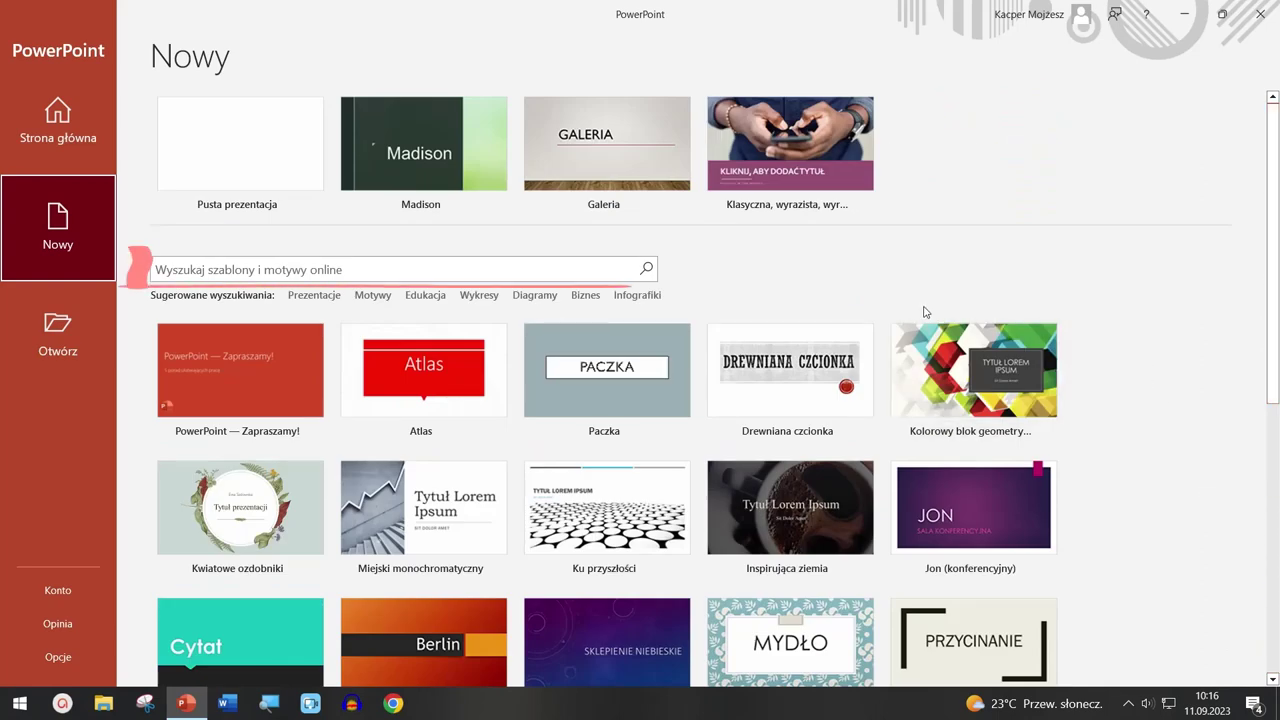
left_click(593, 272)
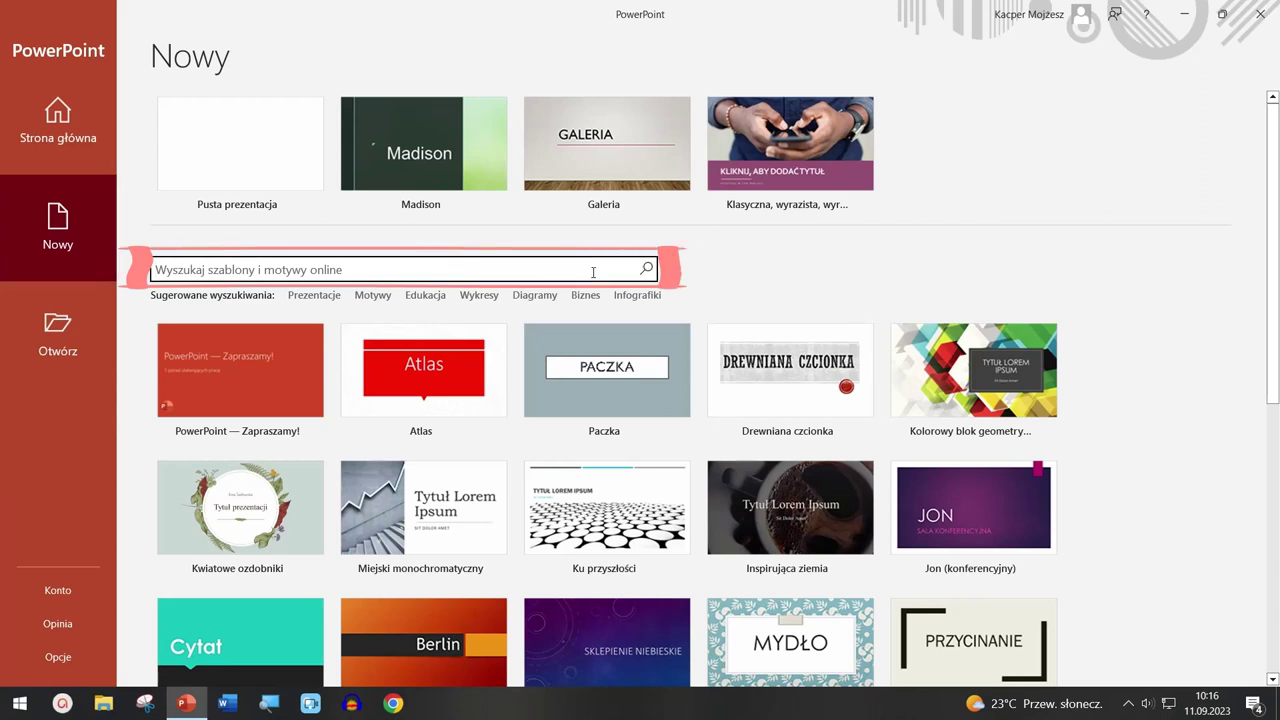
type("Projekt szkolny")
key("Return")
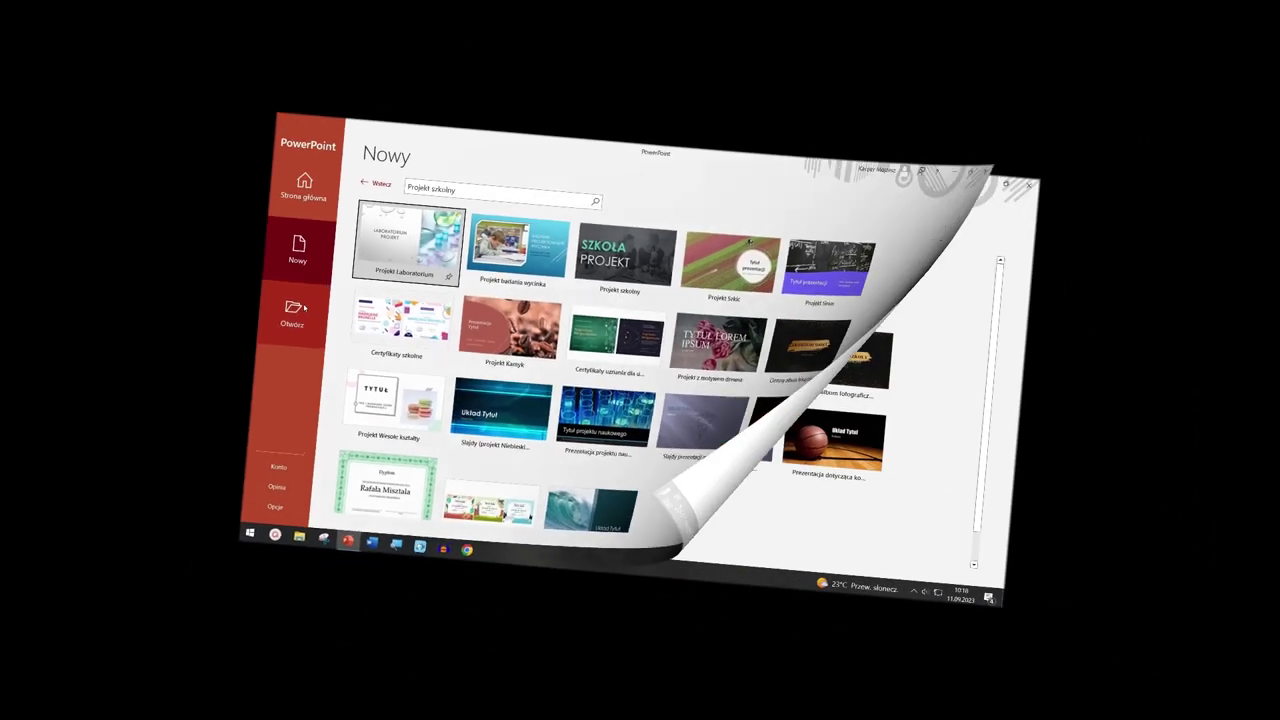
Step: Leave the 'Projekt szkolny' search results for the recent presentations list
left_click(77, 322)
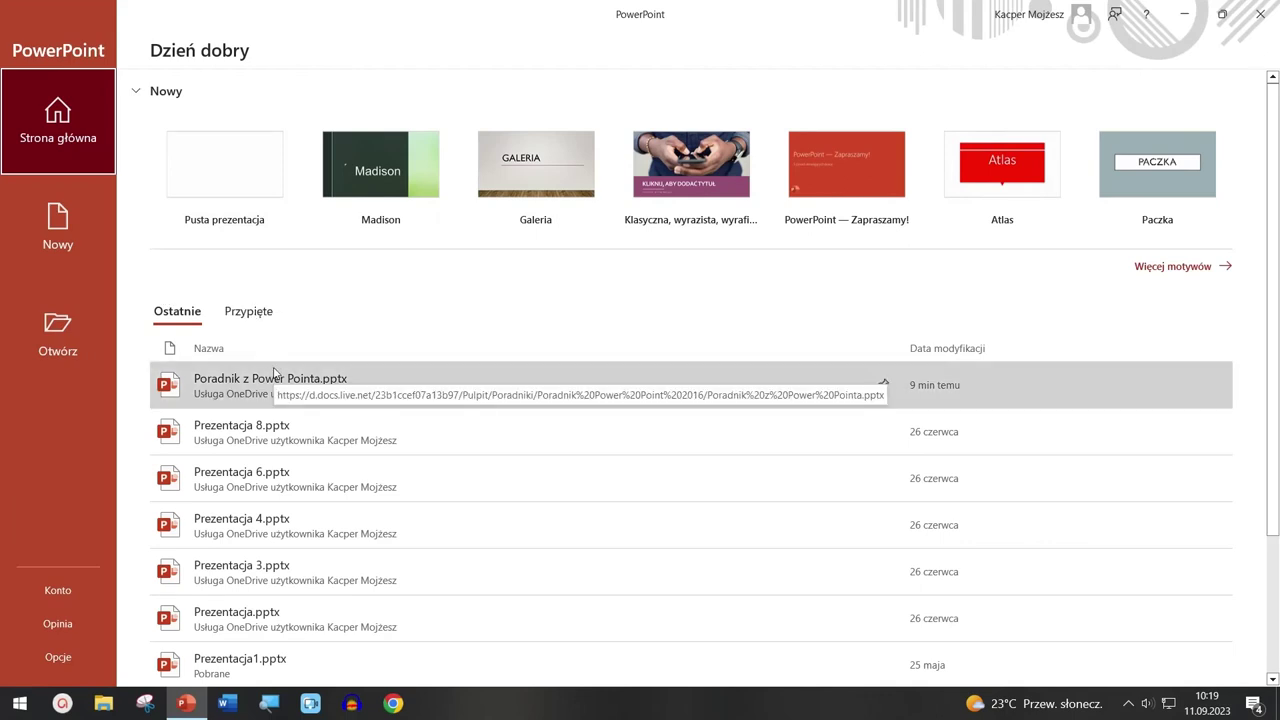
Step: Open the recent file Poradnik z Power Pointa.pptx and return to its File backstage
left_click(275, 372)
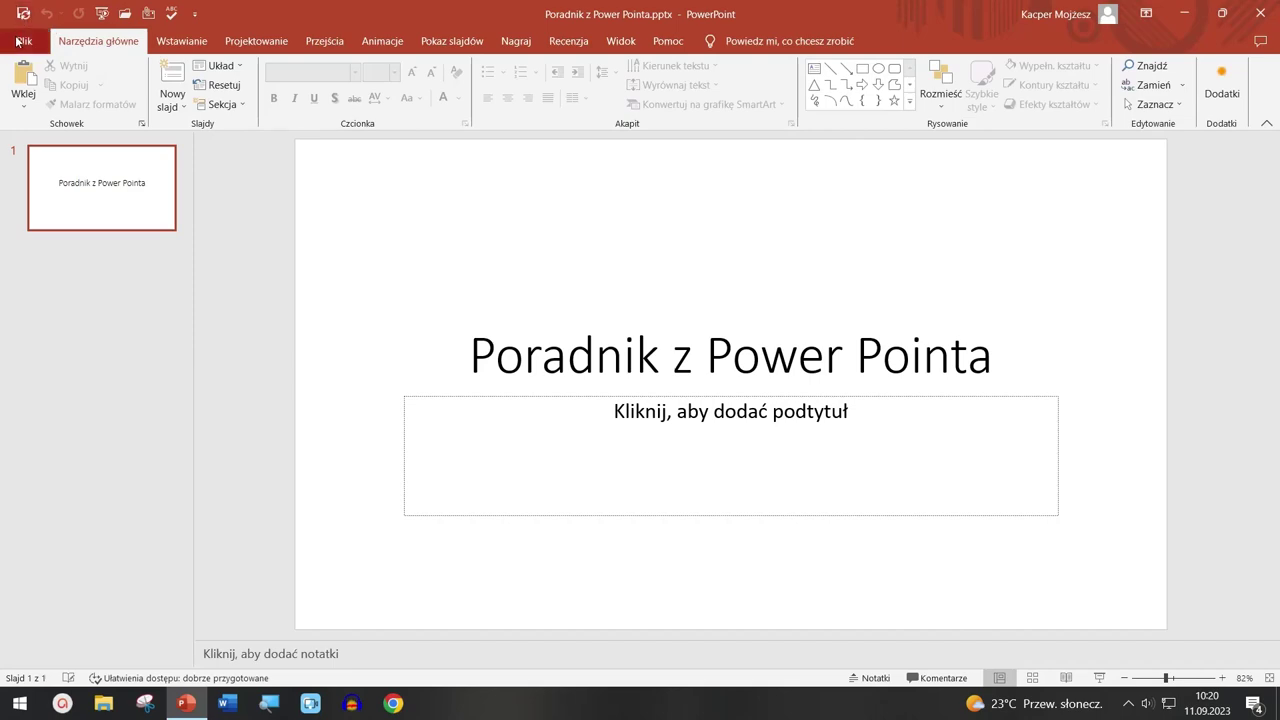
left_click(17, 41)
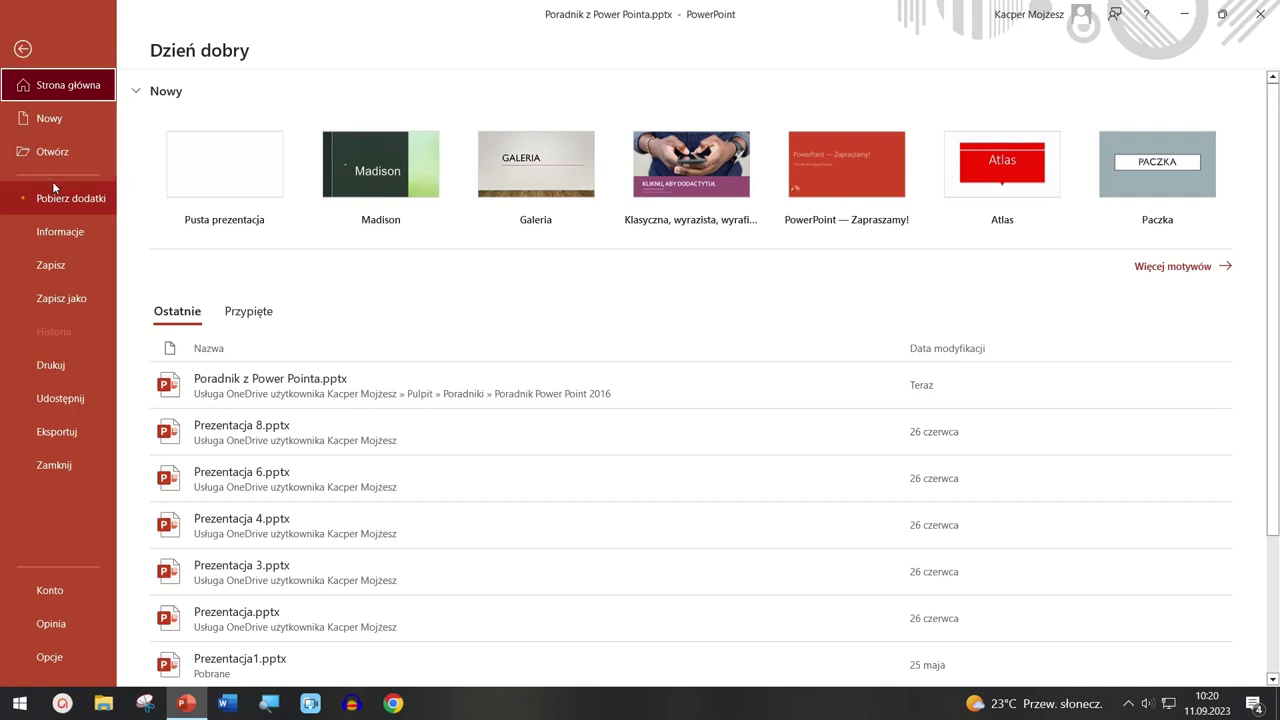
Step: Check the Office Add-ins store and My Add-ins (none installed), then close the window
left_click(52, 183)
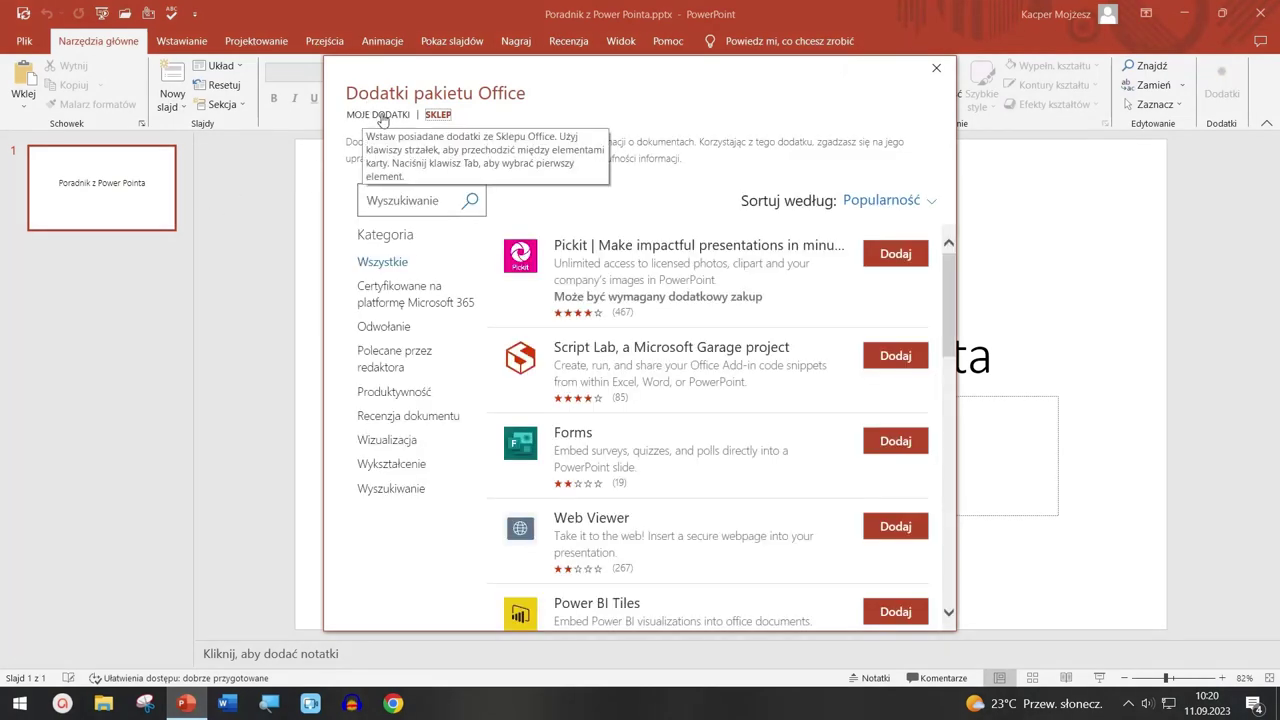
left_click(382, 116)
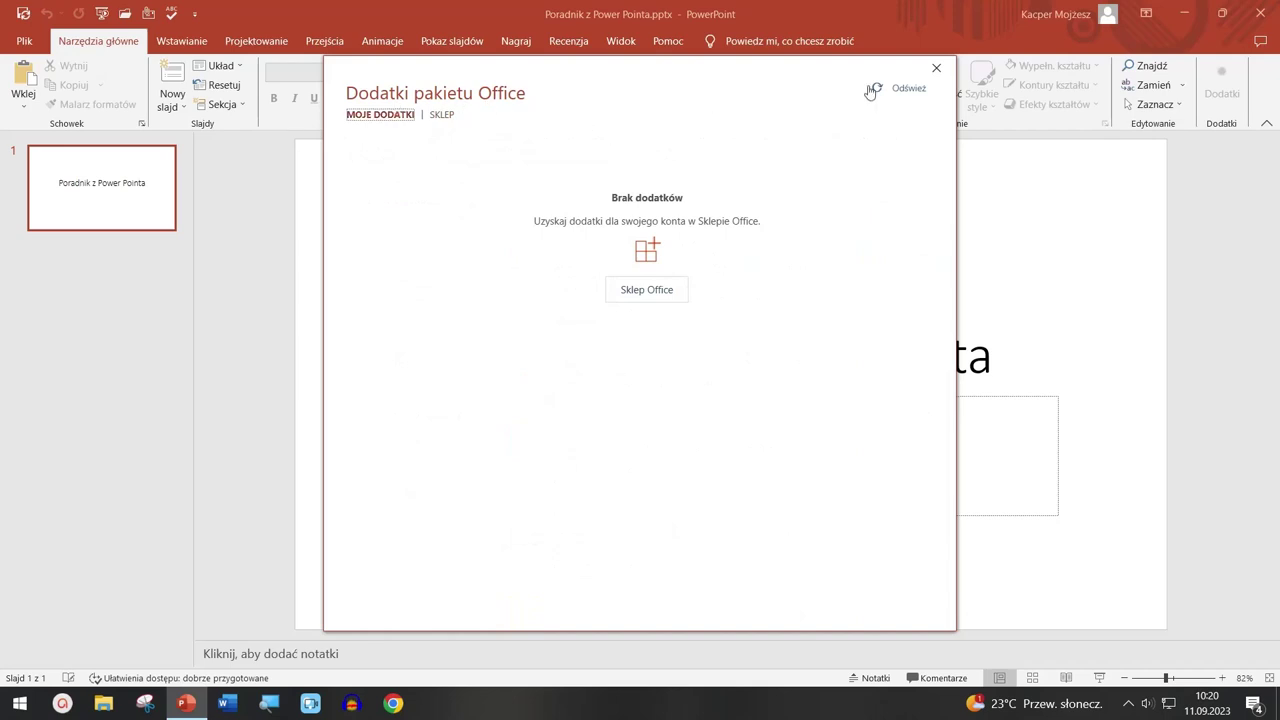
left_click(936, 67)
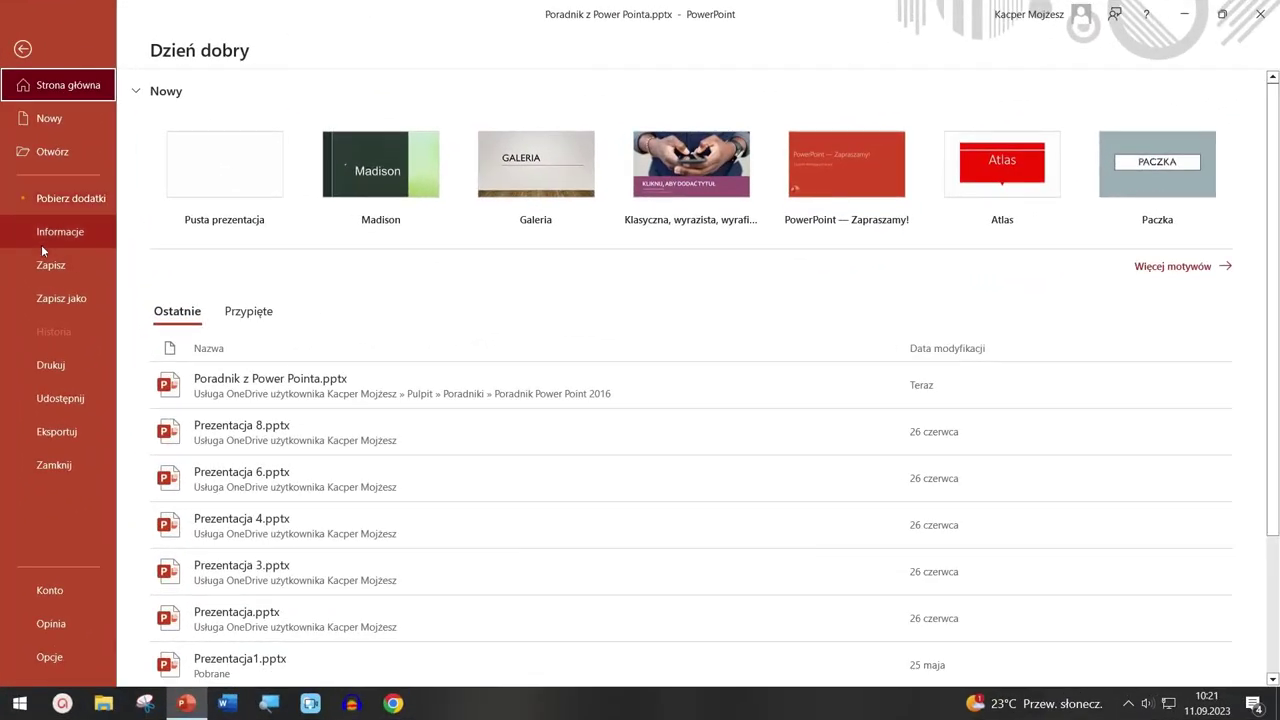
Step: Review the presentation's file information, save it, then go to the save-as options
left_click(42, 250)
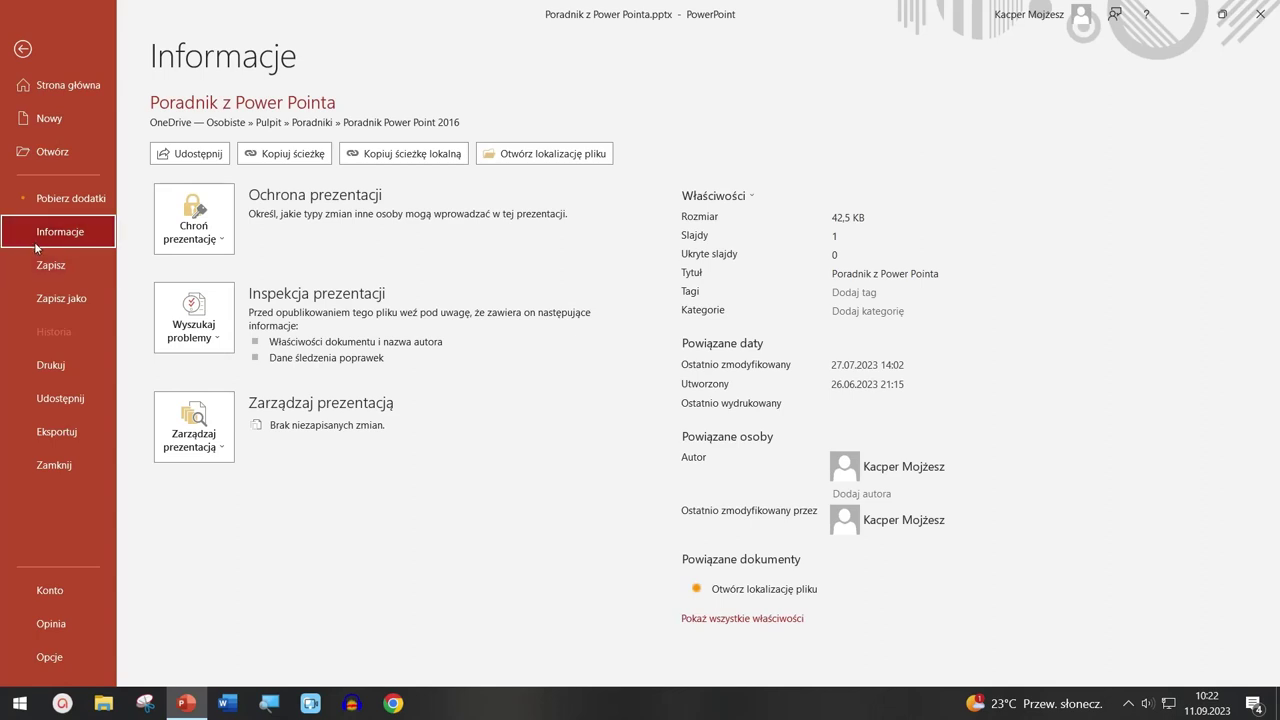
left_click(36, 263)
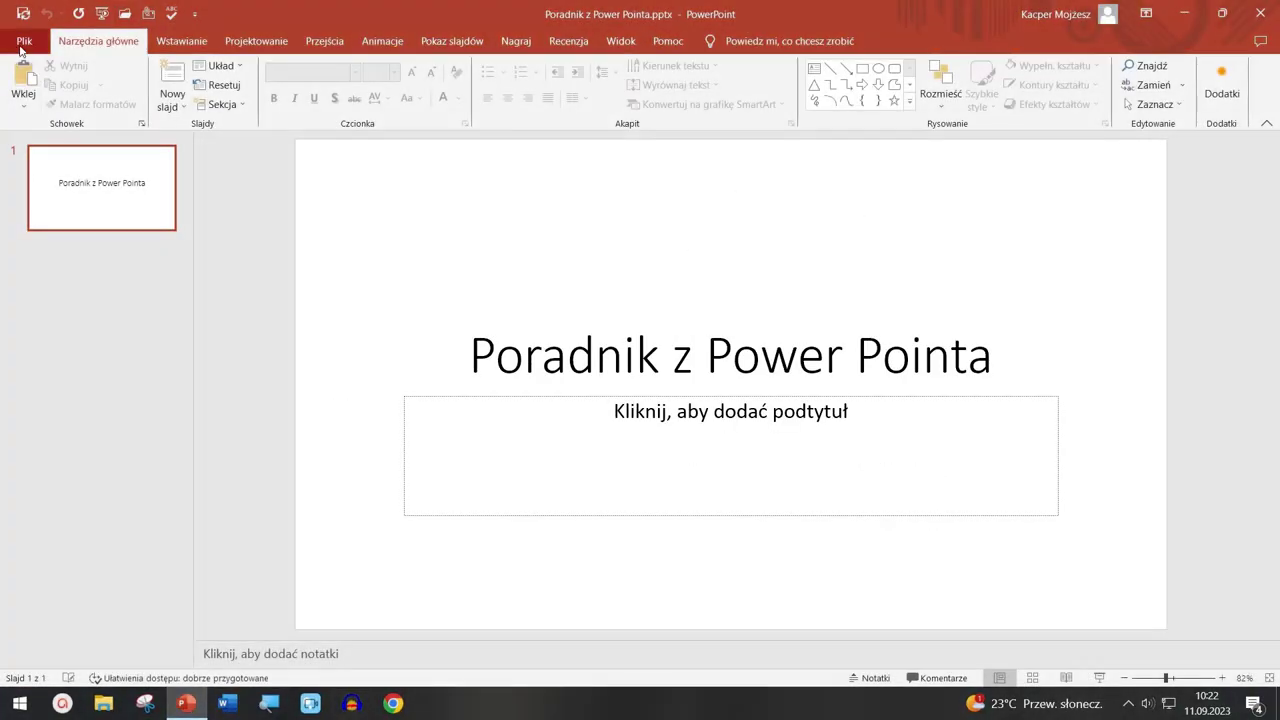
left_click(22, 44)
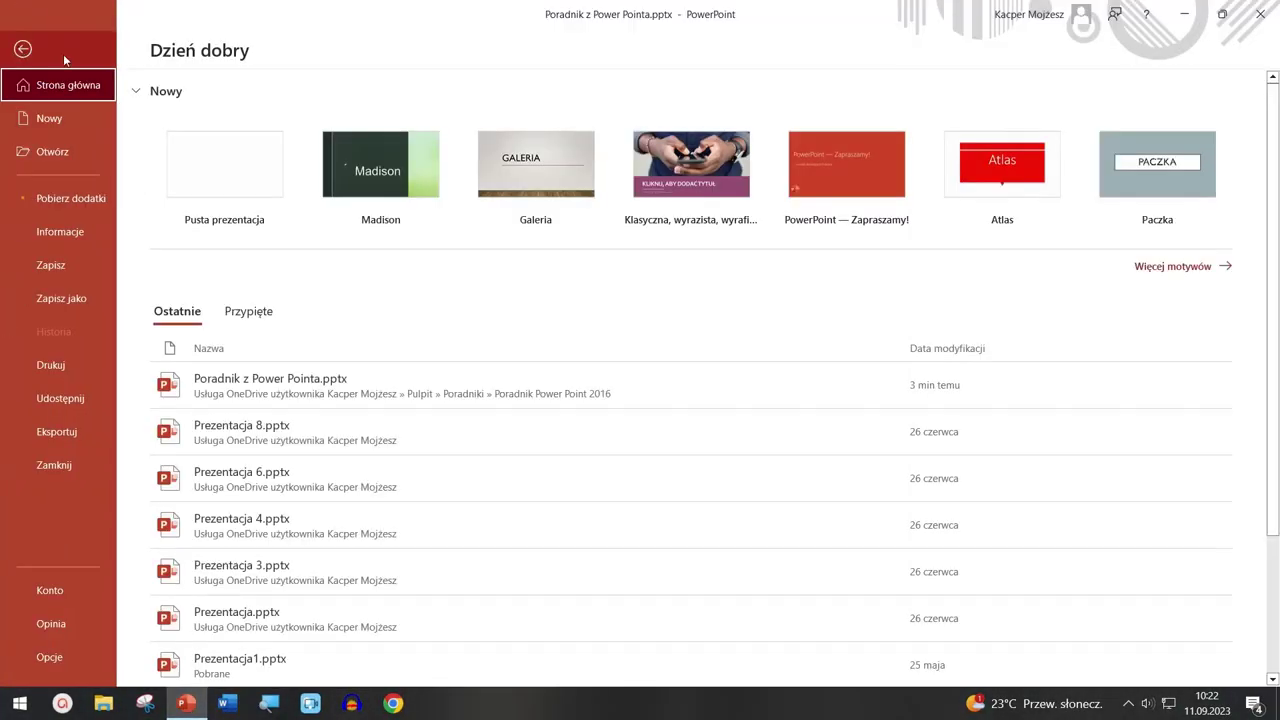
left_click(42, 293)
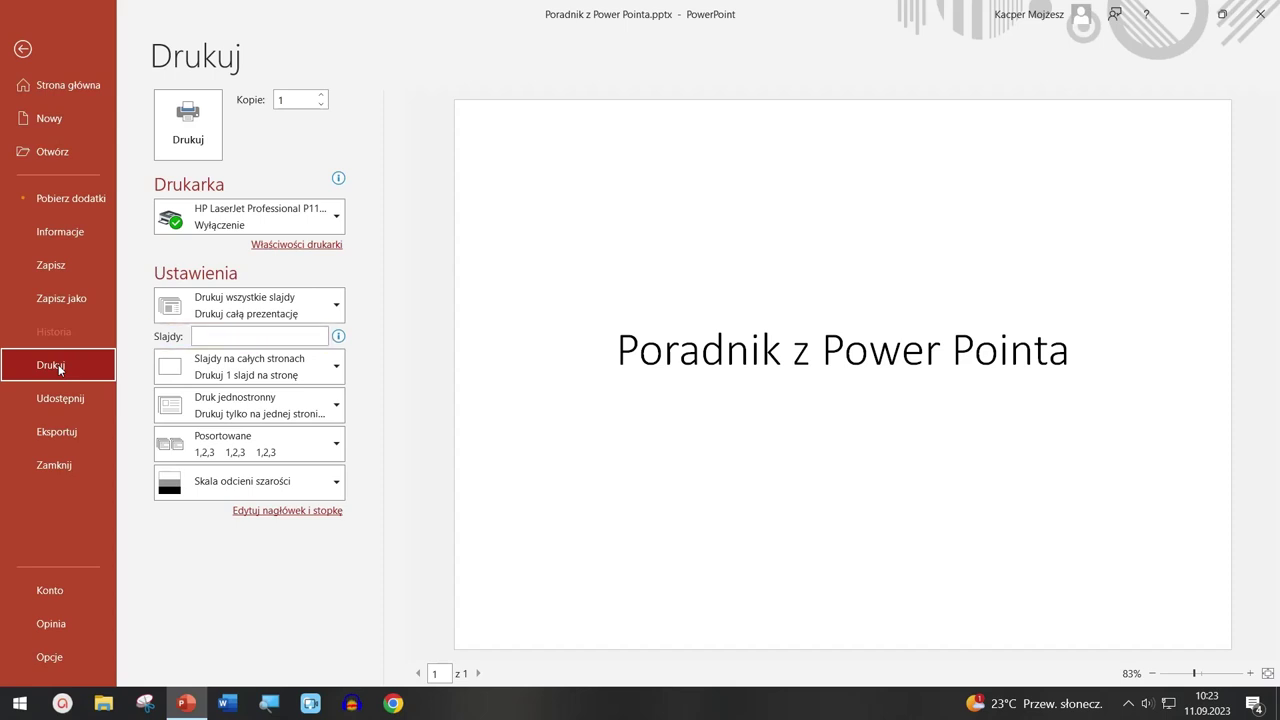
Step: Open and then dismiss the 'Slajdy na całych stronach' print layout gallery
left_click(162, 374)
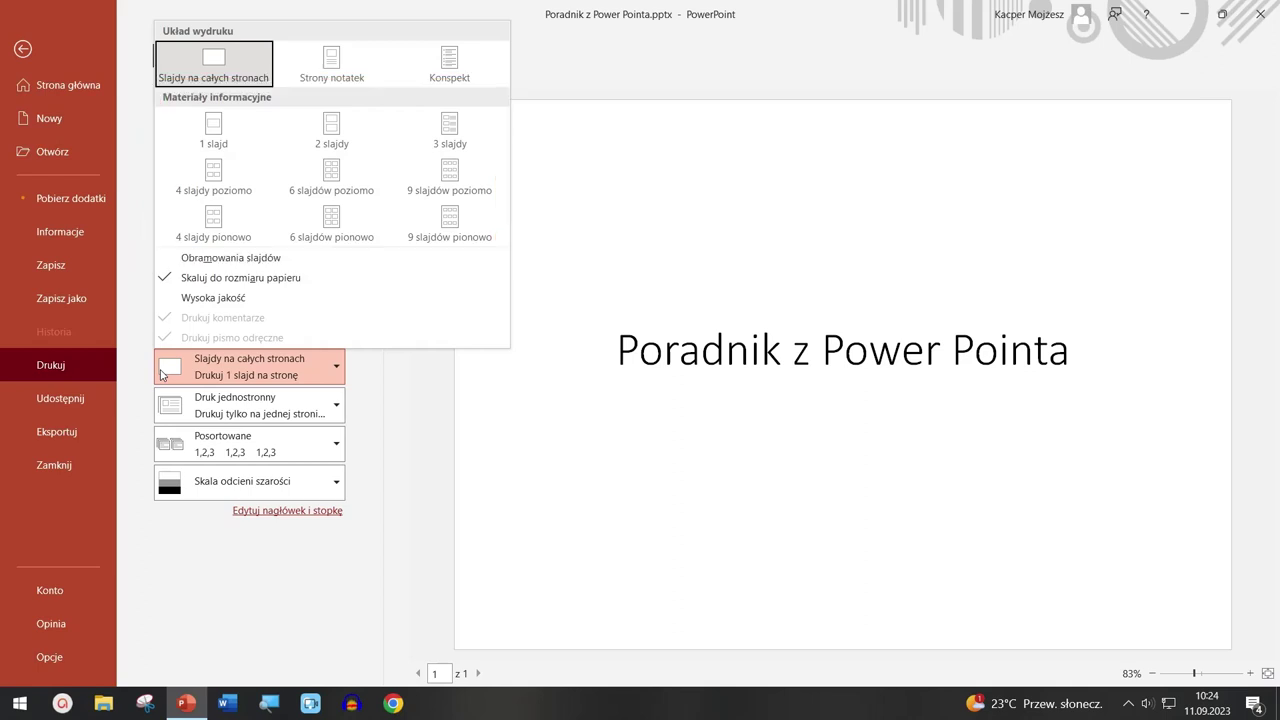
left_click(161, 373)
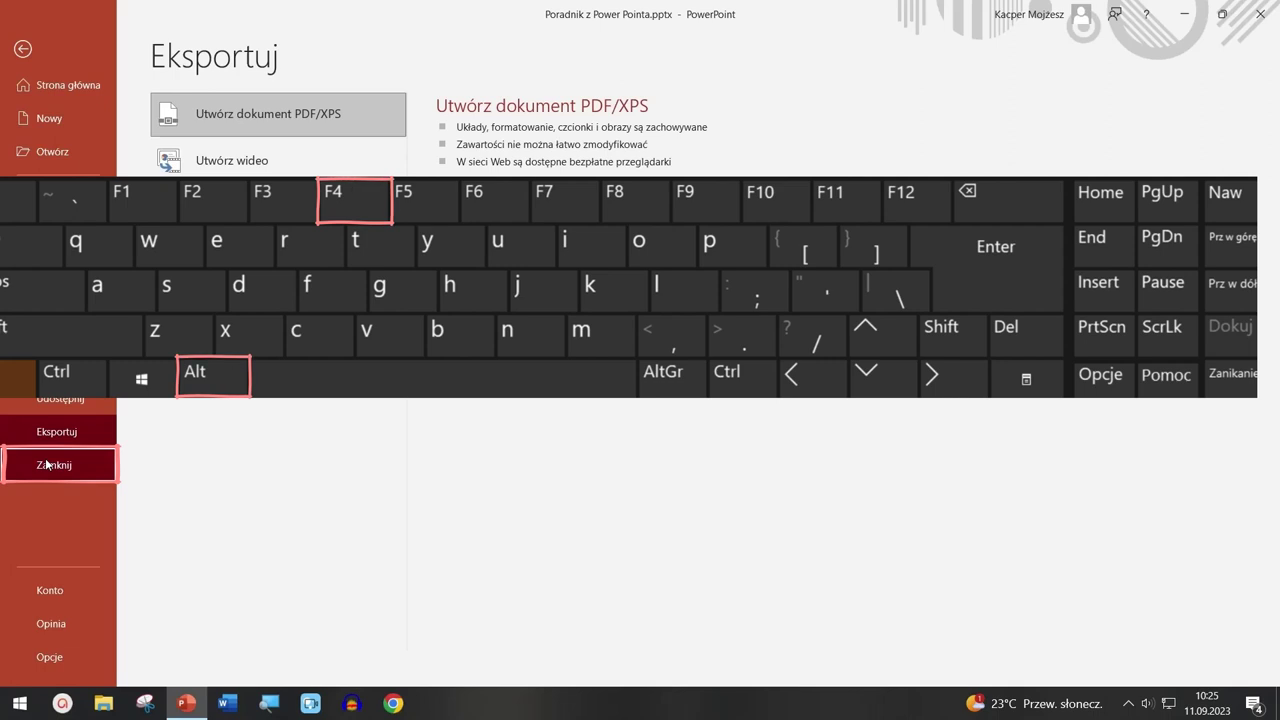
Step: Close PowerPoint with Alt+F4, leaving the Windows desktop showing
key("alt+F4")
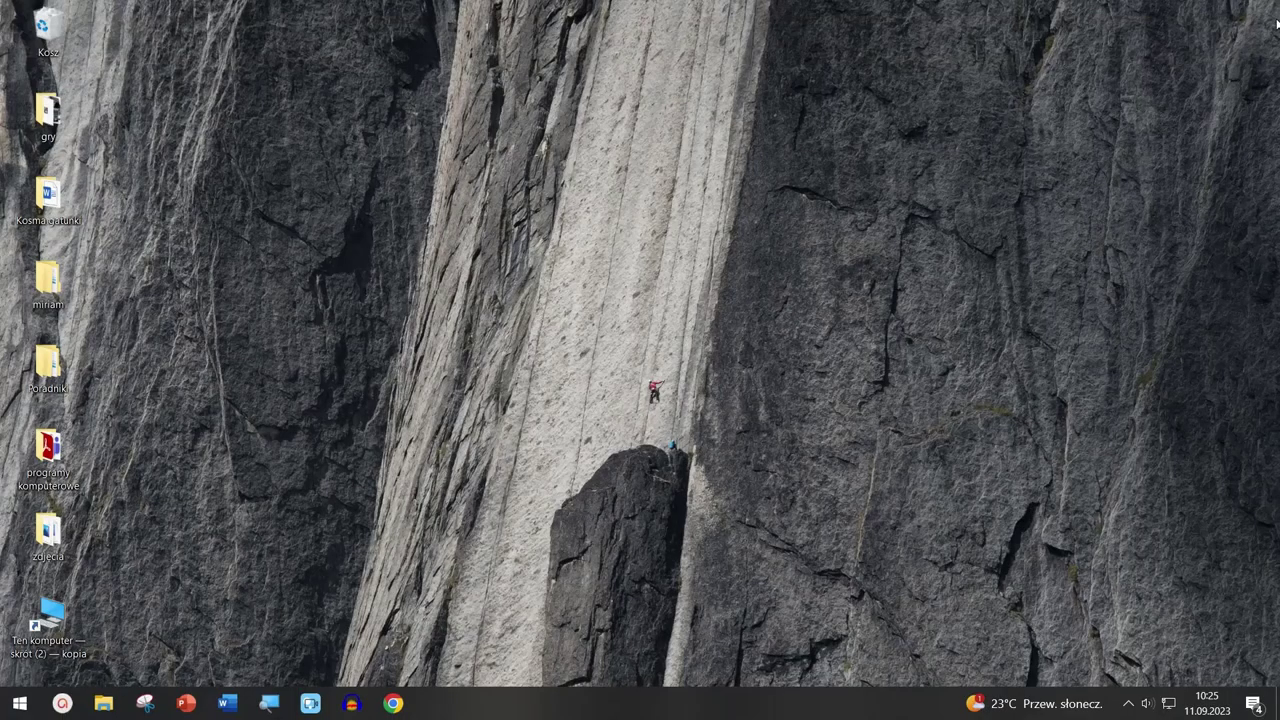